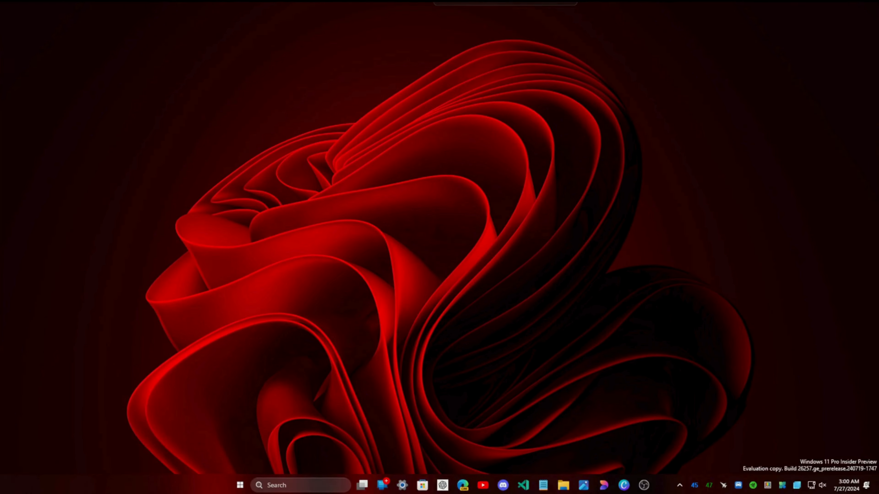
Step: Launch NirLauncher as administrator and allow it to make changes to the device
left_click(343, 485)
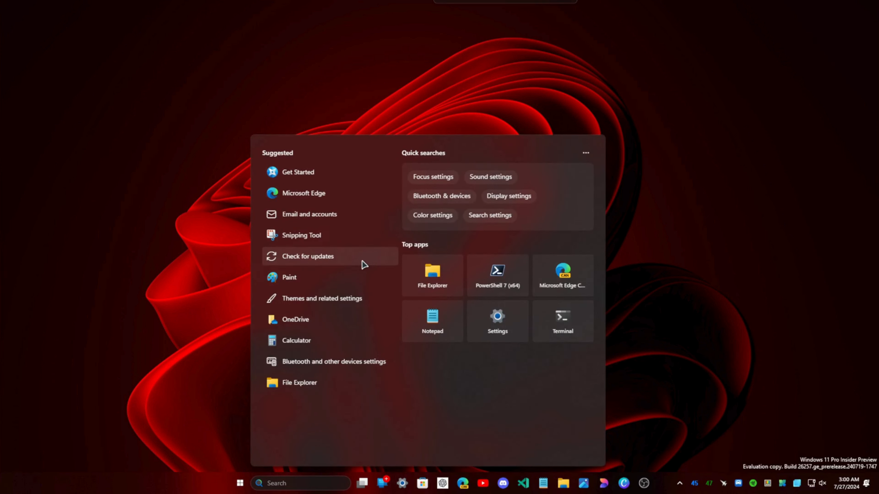
type("ni")
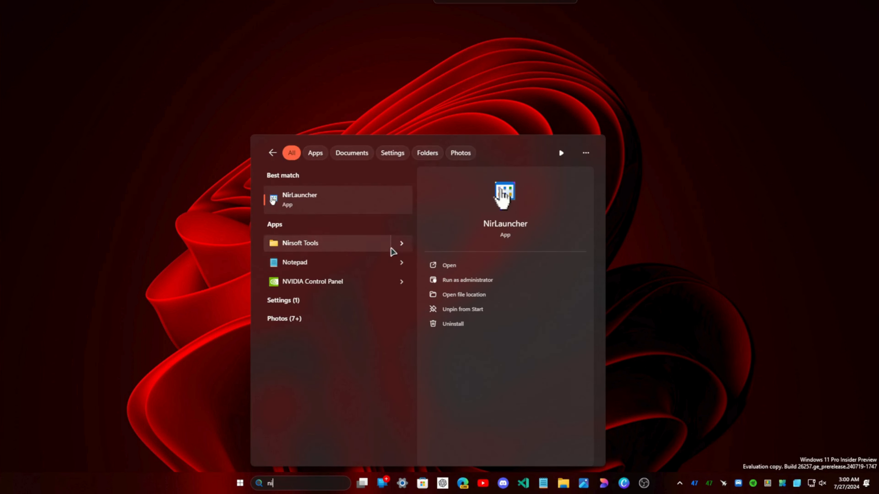
left_click(485, 286)
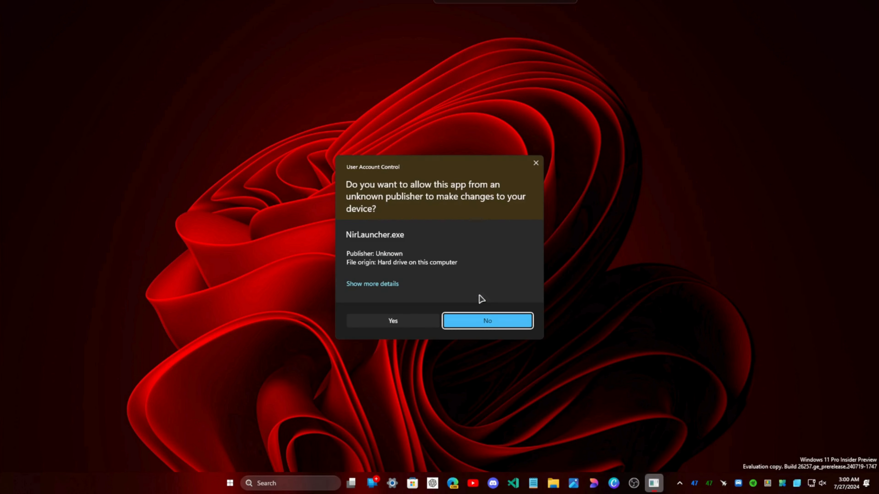
left_click(402, 325)
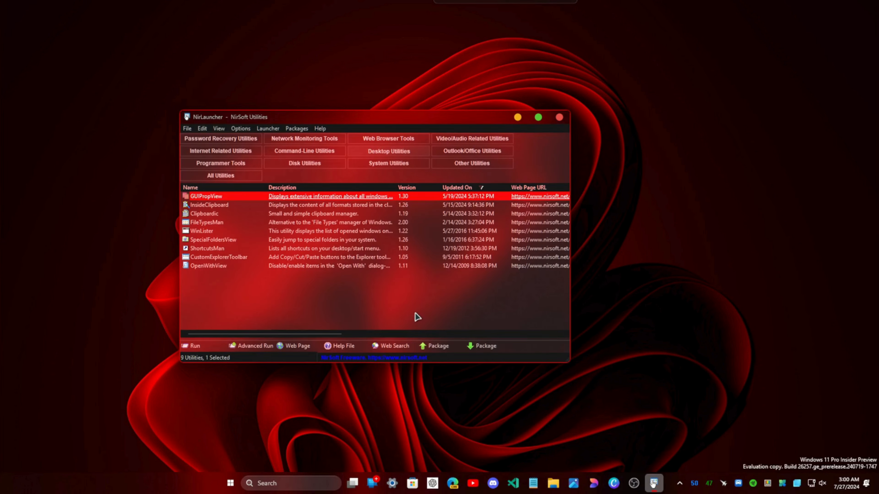
Step: Run the FileTypesMan utility from NirLauncher with administrator rights
left_click(212, 222)
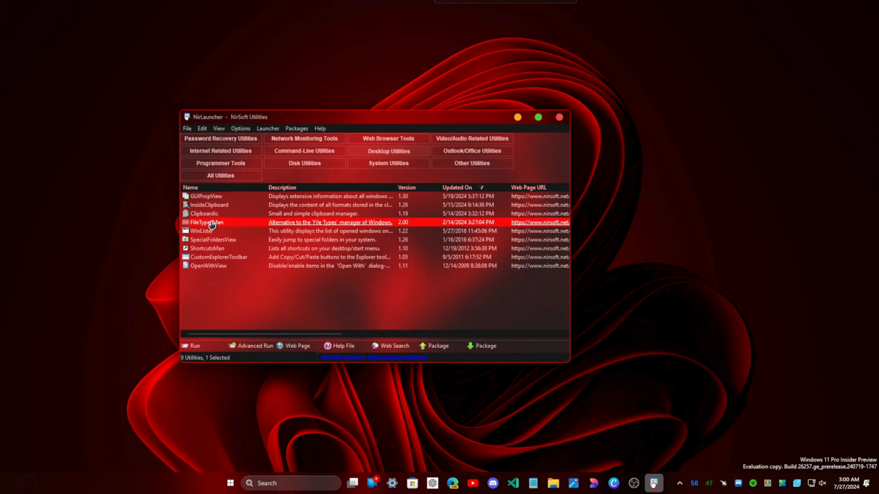
right_click(212, 224)
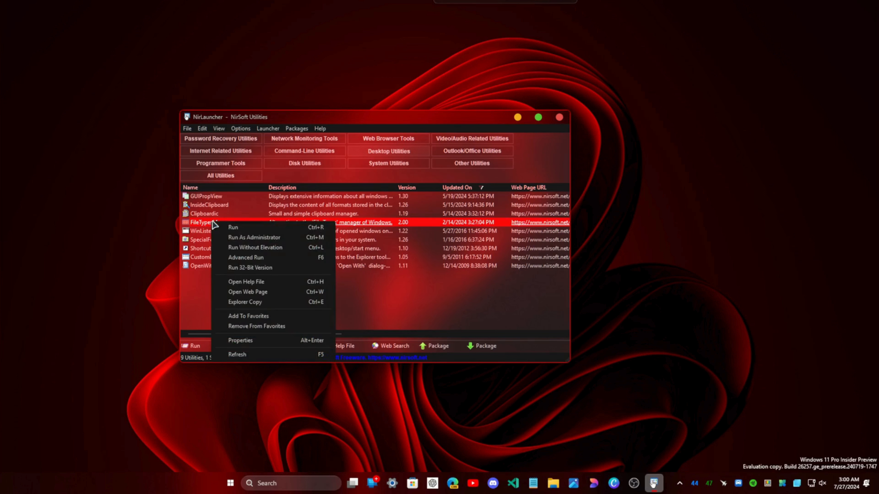
left_click(252, 238)
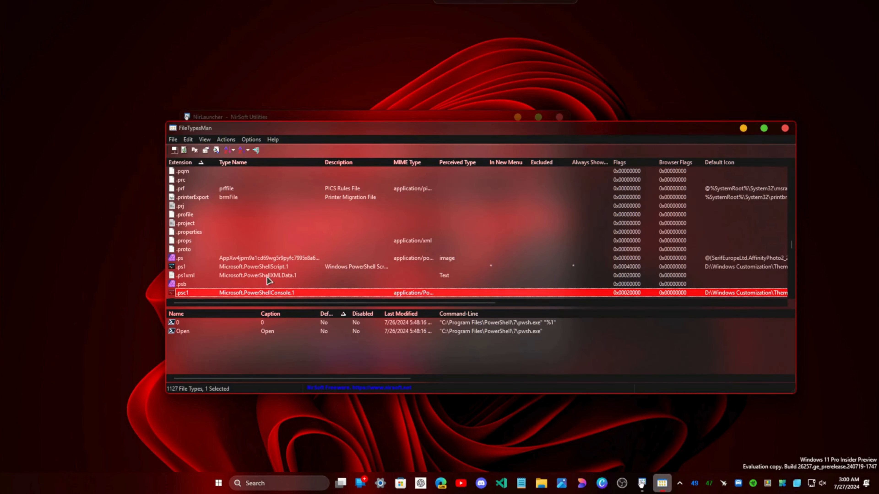
Step: Examine the file type settings of the .ps1 extension, including its default icon and advanced options, without changing them
left_click(254, 268)
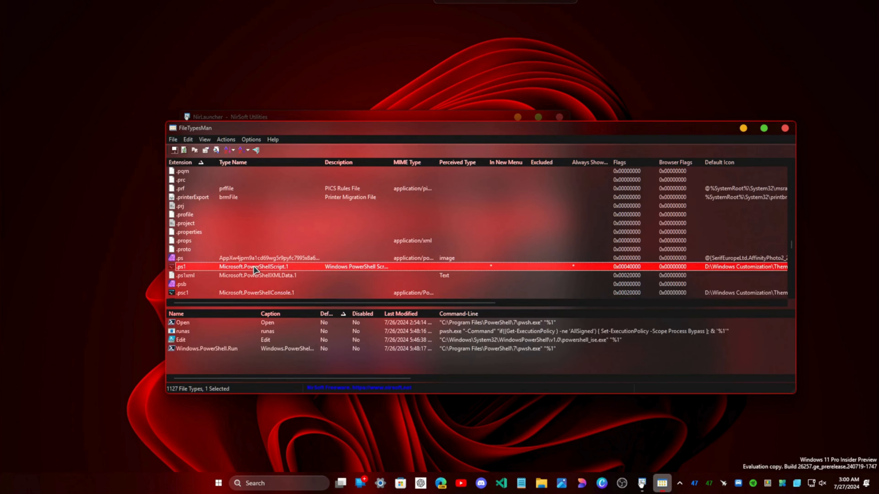
double_click(253, 267)
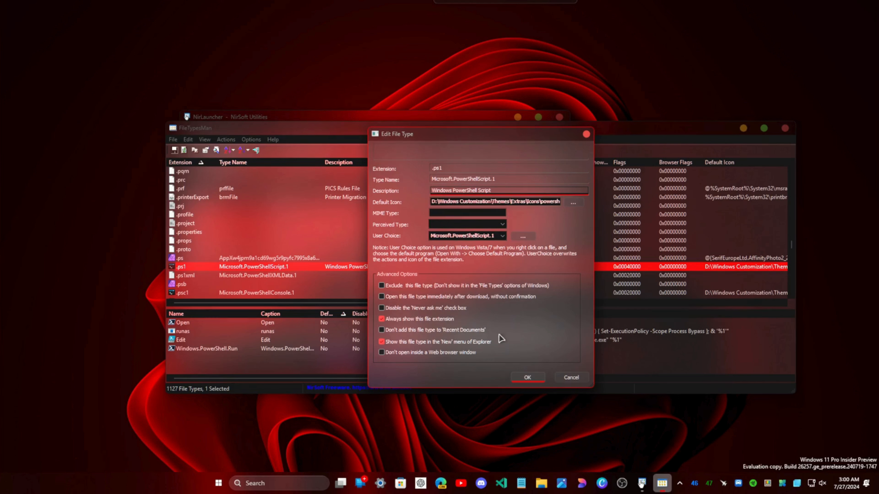
left_click(571, 379)
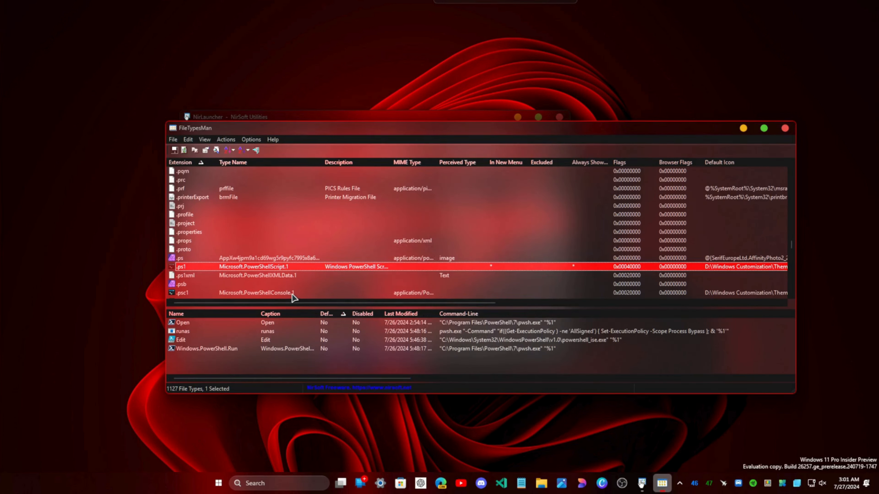
Step: Inspect the command line and icon of the .ps1 actions Open, runas, Edit and Windows.PowerShell.Run without changing them
double_click(236, 325)
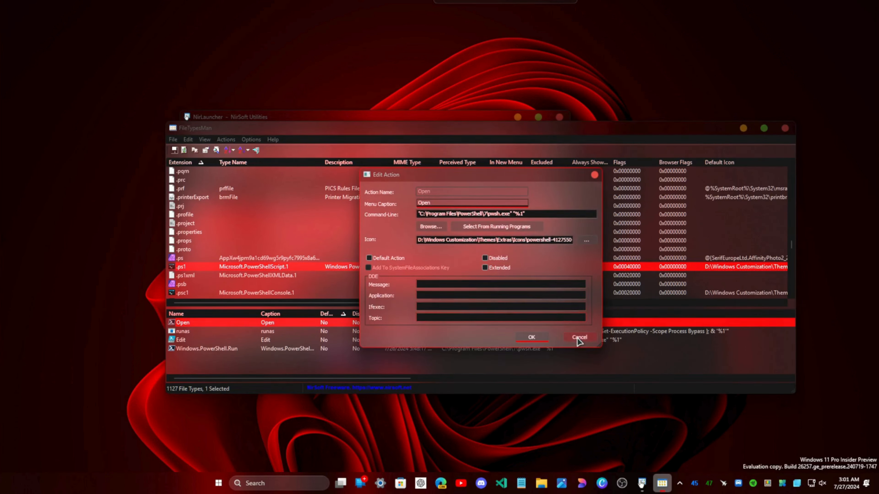
left_click(575, 338)
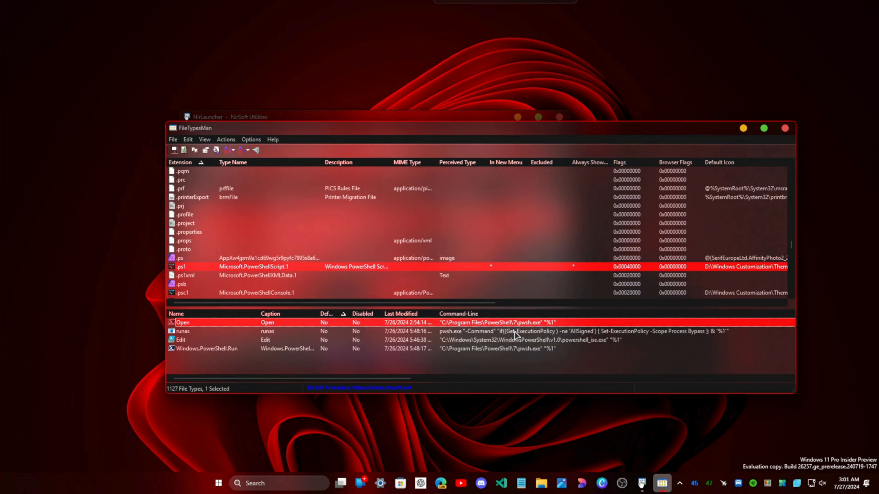
left_click(516, 331)
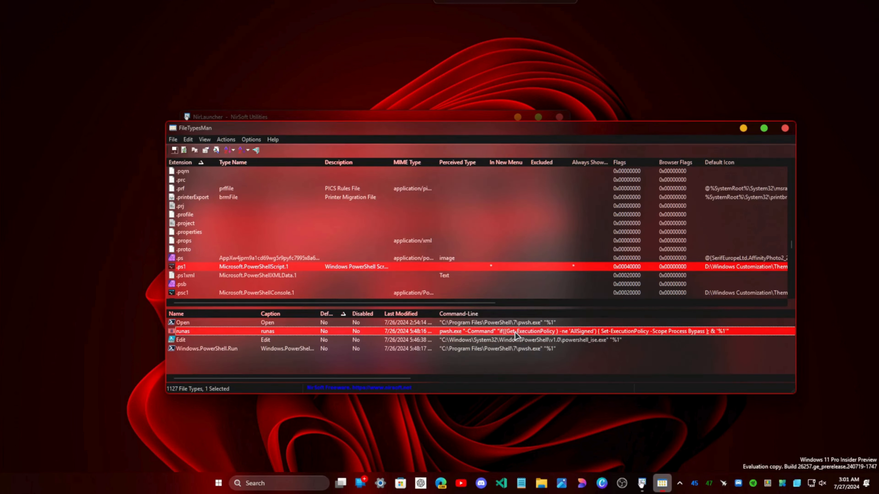
double_click(515, 332)
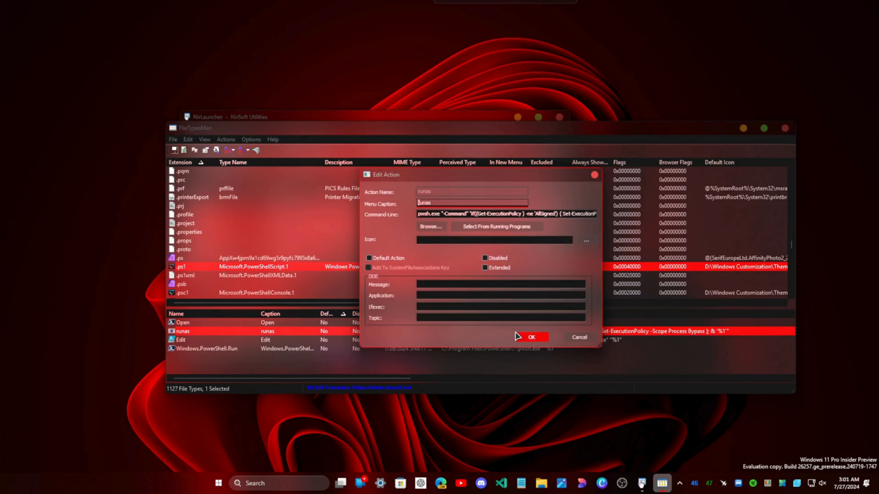
left_click(581, 338)
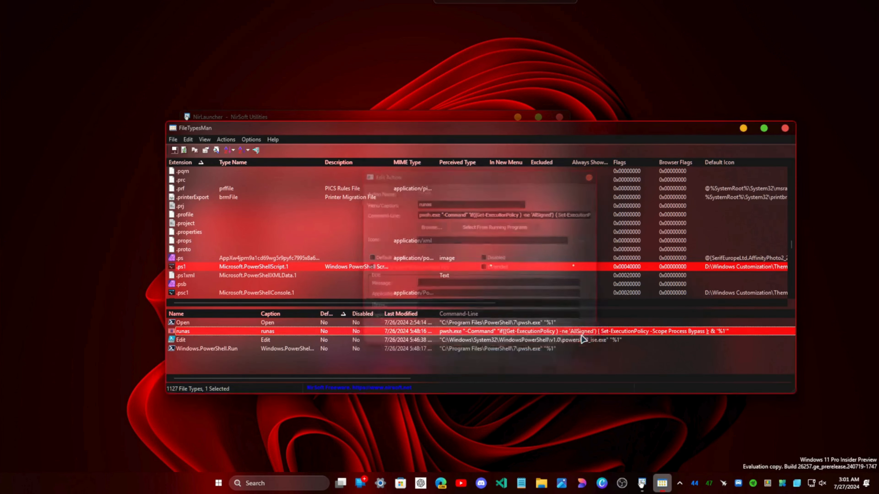
double_click(576, 341)
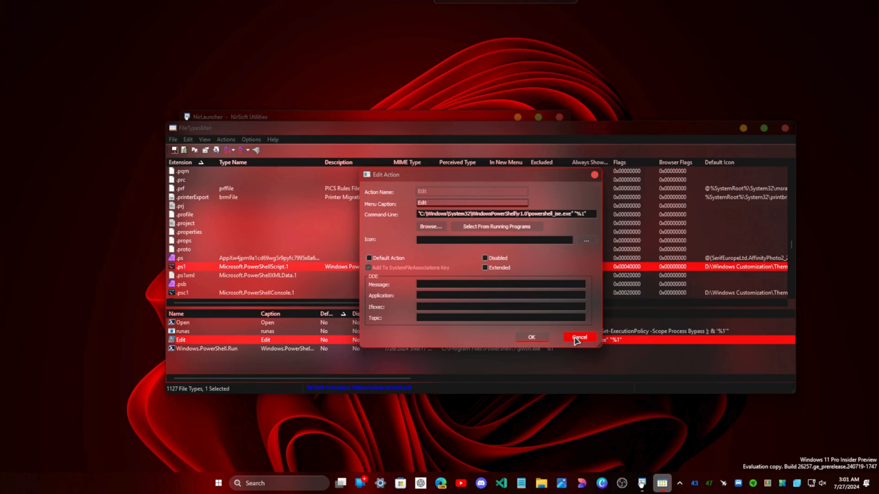
left_click(576, 338)
double_click(551, 350)
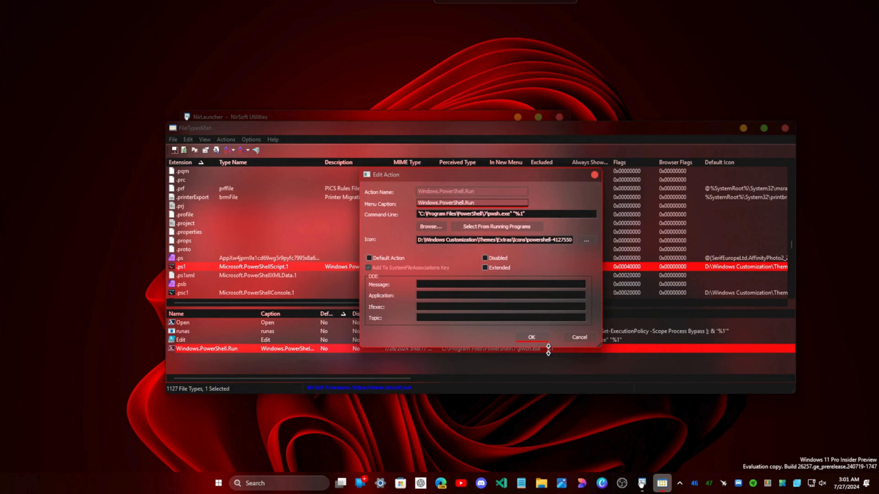
left_click(581, 337)
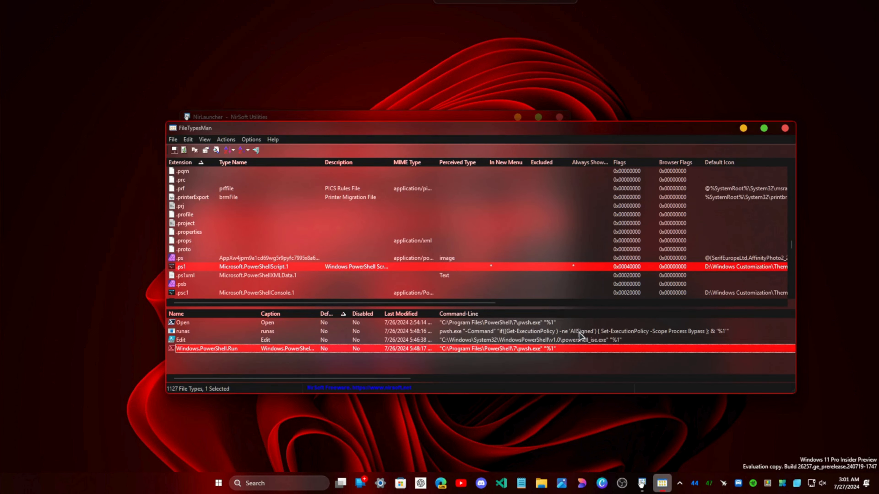
Step: Review the .psc1 file type settings and the details of its 0 and Open actions without changing them
left_click(283, 294)
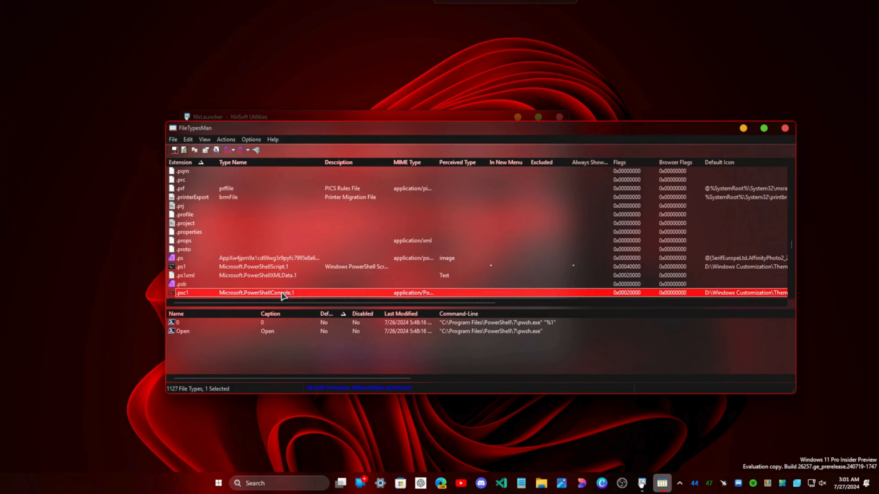
double_click(283, 294)
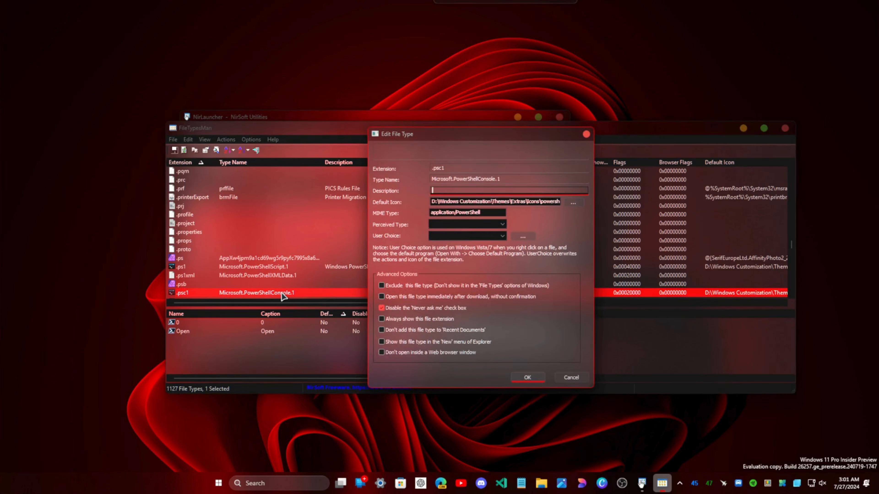
left_click(567, 379)
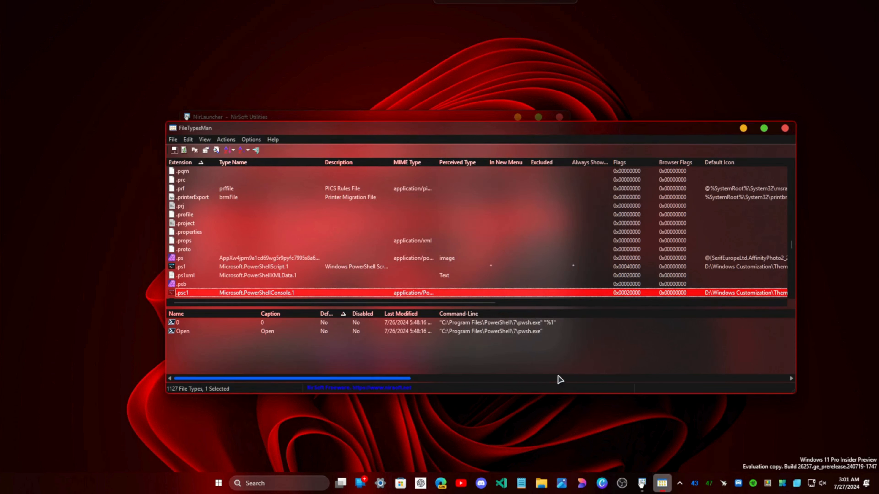
double_click(231, 326)
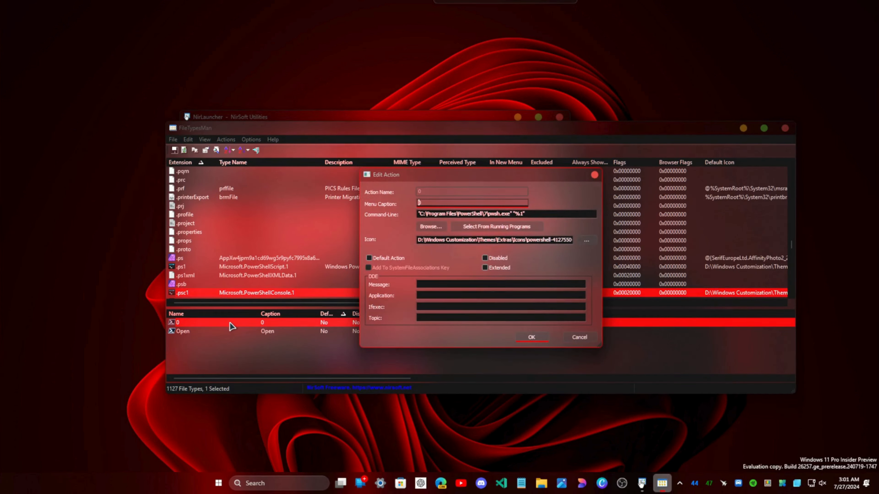
left_click(578, 337)
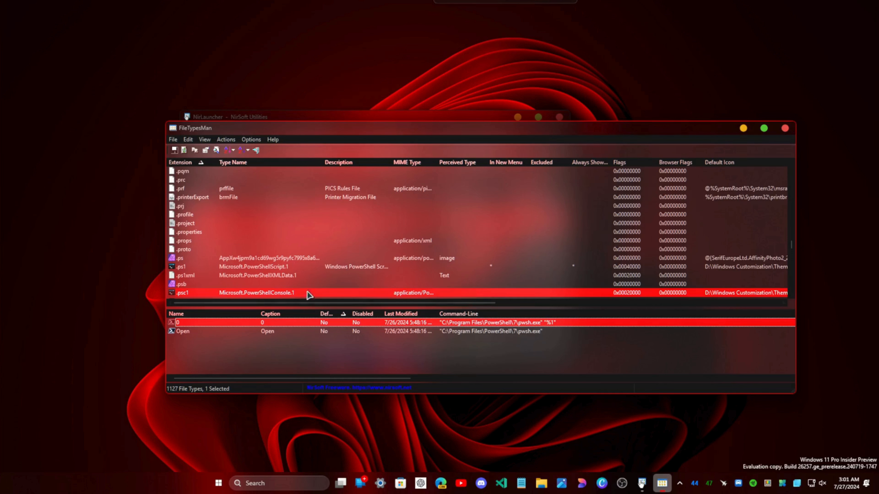
double_click(252, 332)
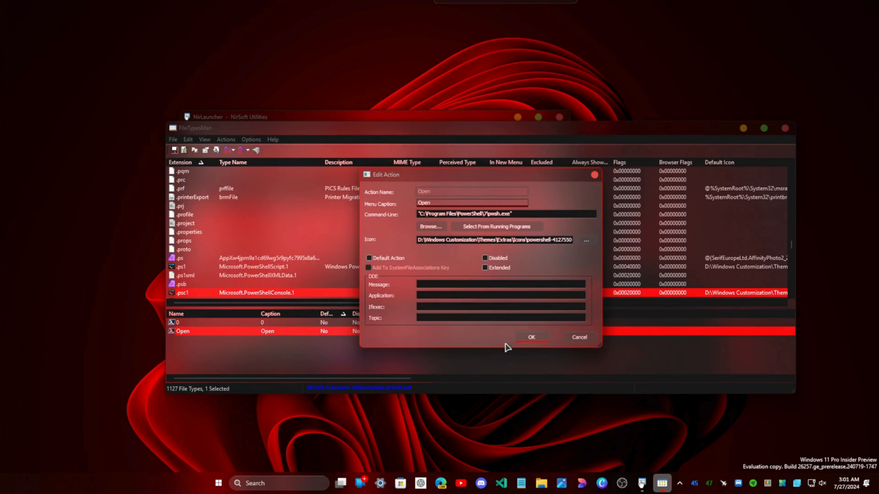
left_click(581, 339)
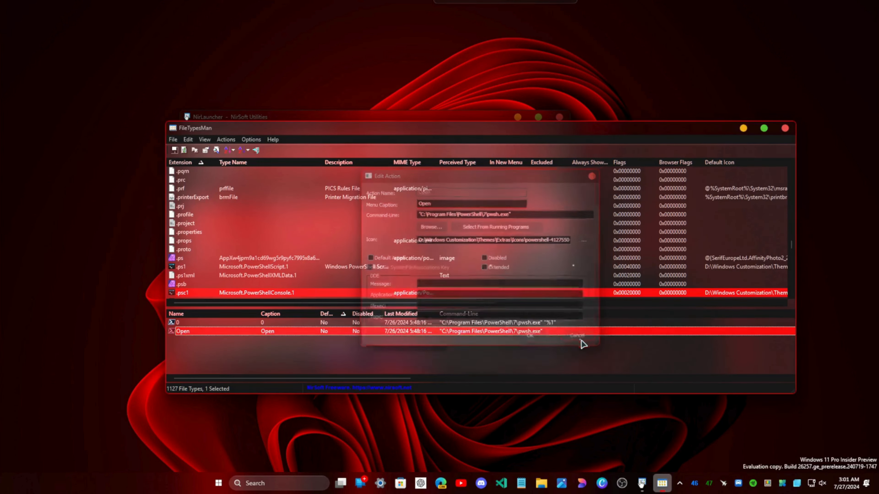
Step: Open the .ps1 file type's registry key in Registry Editor
scroll(263, 261, "down", 2)
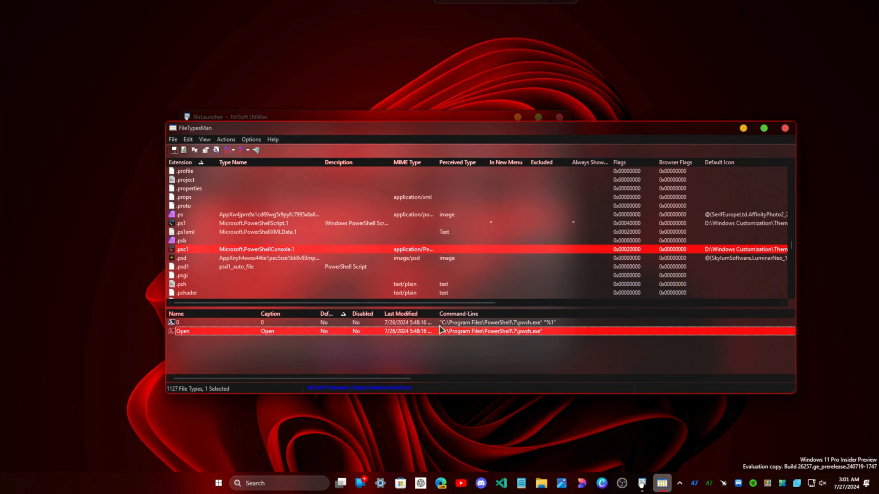
right_click(209, 224)
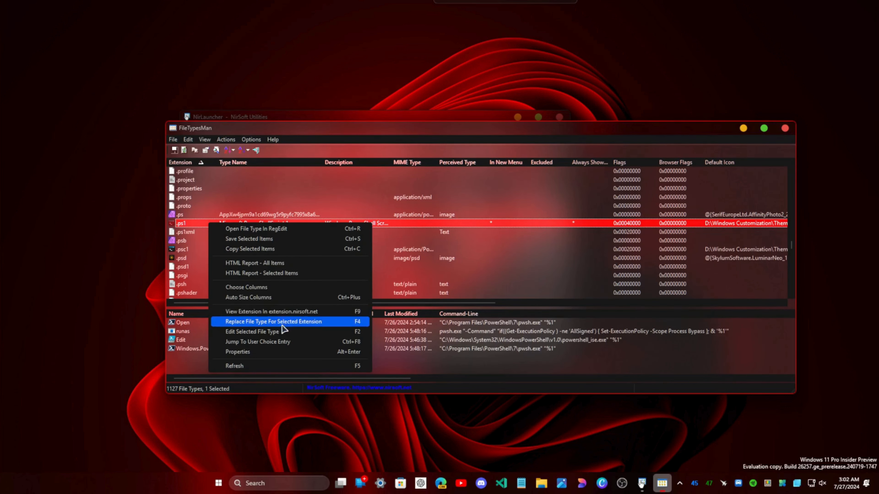
left_click(246, 228)
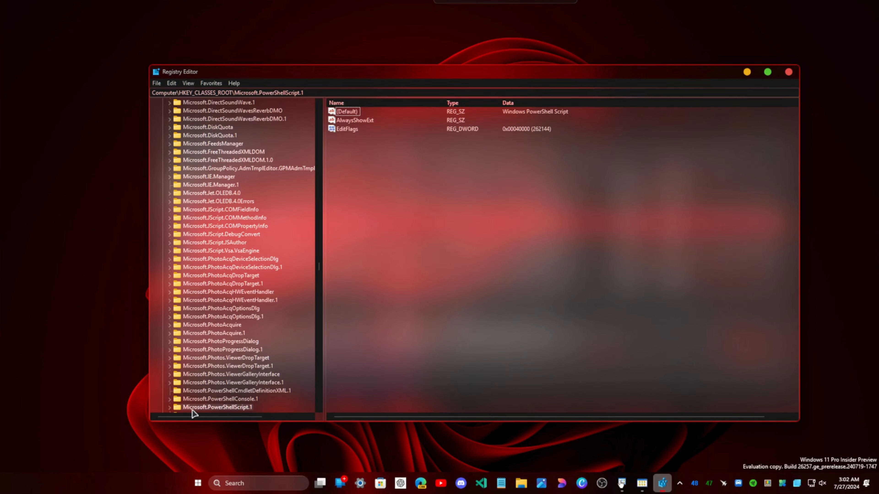
Step: Examine the DefaultIcon, Shell, Open and Open\Command subkeys of Microsoft.PowerShellScript.1 in the registry
scroll(207, 389, "down", 2)
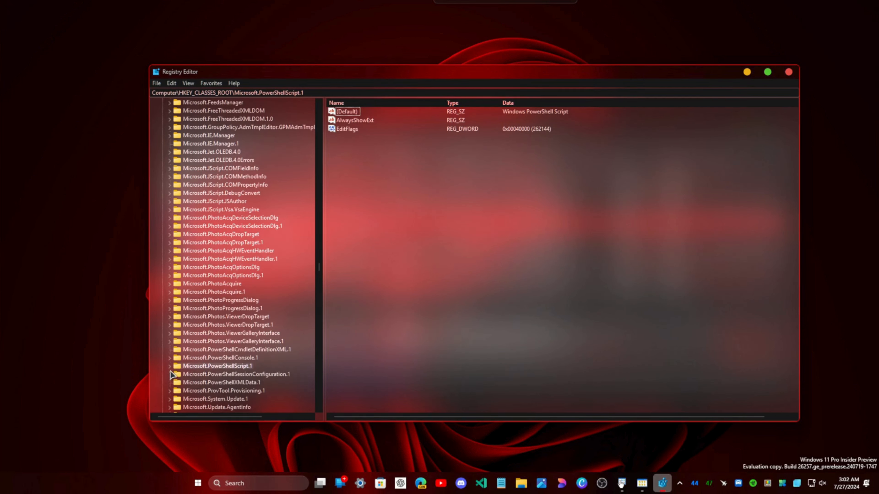
left_click(170, 366)
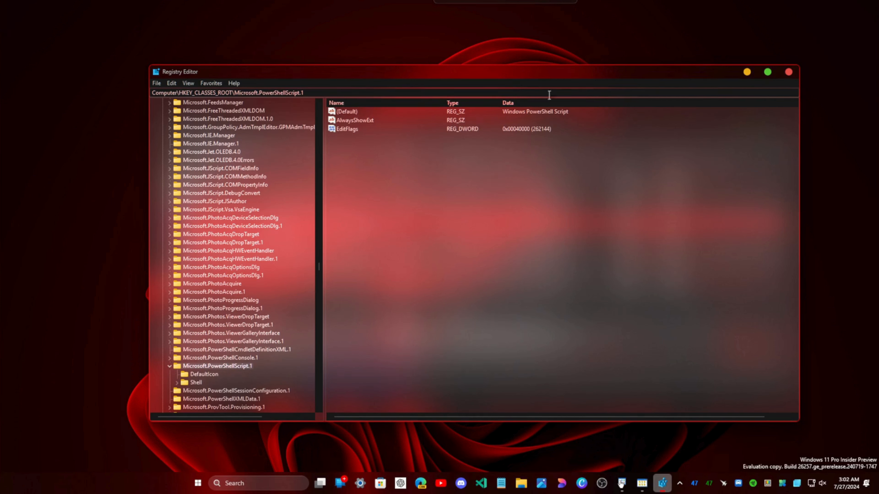
left_click(200, 375)
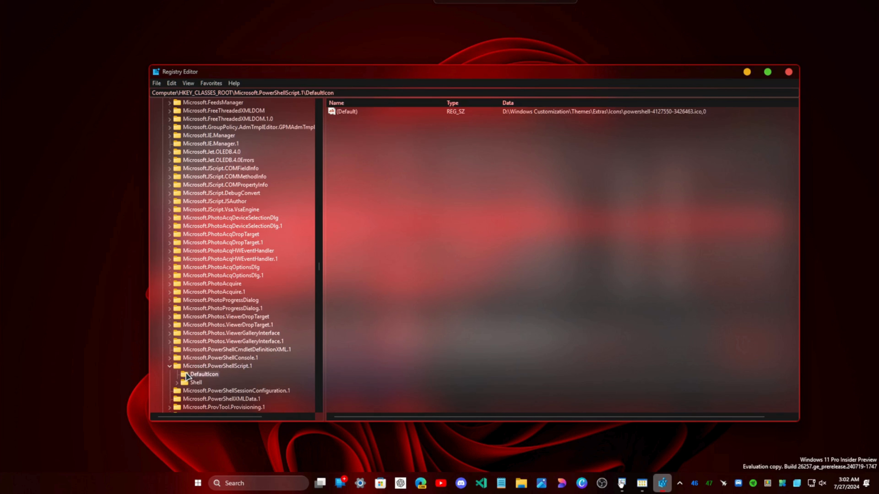
left_click(185, 383)
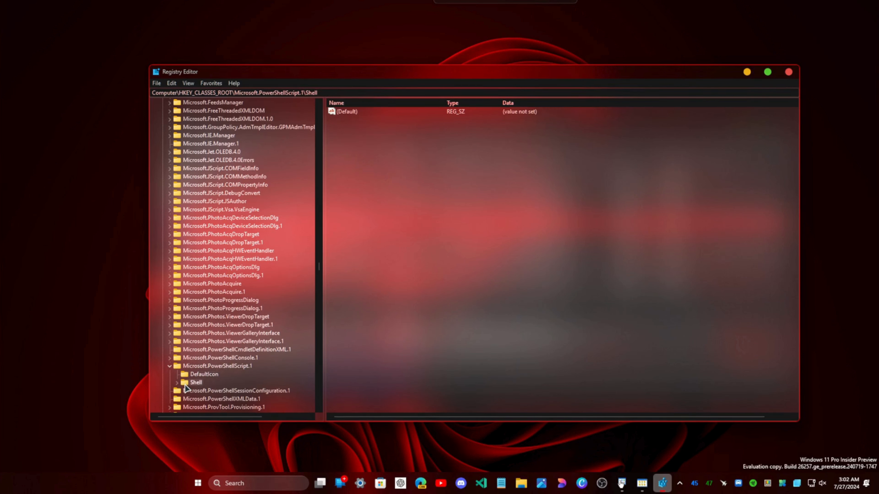
left_click(177, 383)
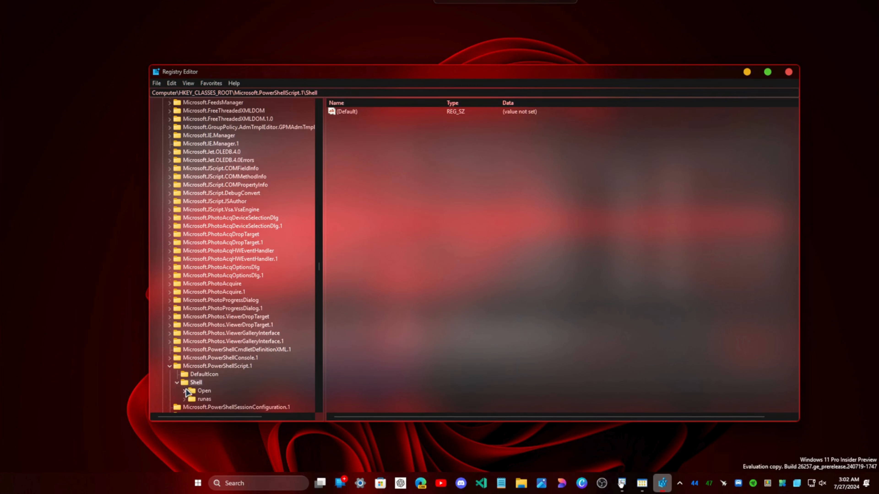
left_click(193, 392)
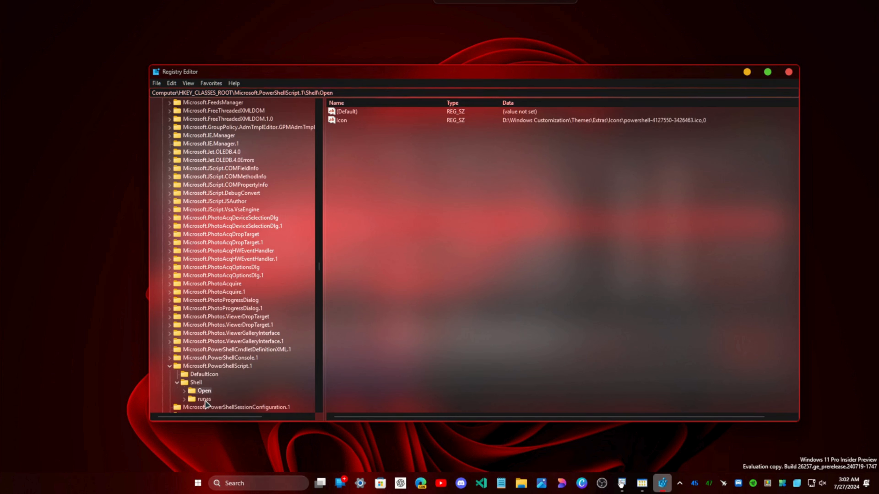
left_click(184, 391)
left_click(200, 399)
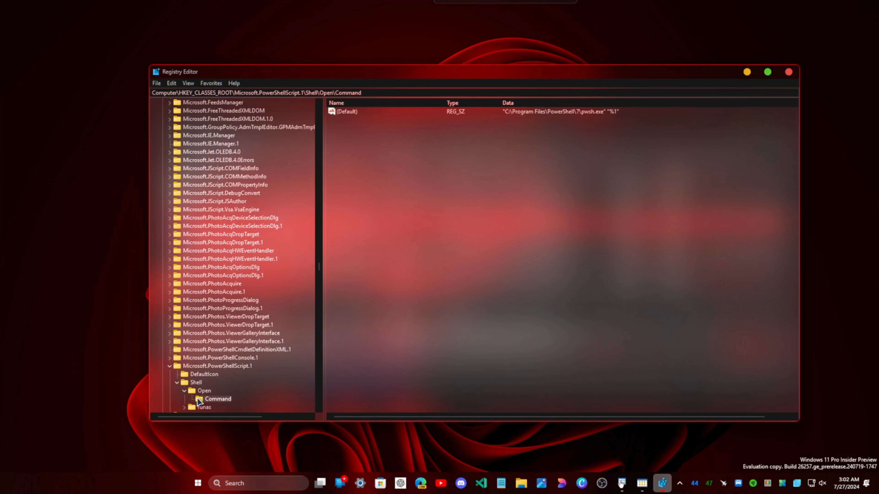
Step: Examine the runas key and its command subkey under Microsoft.PowerShellScript.1\Shell
scroll(194, 395, "down", 2)
left_click(184, 367)
left_click(191, 367)
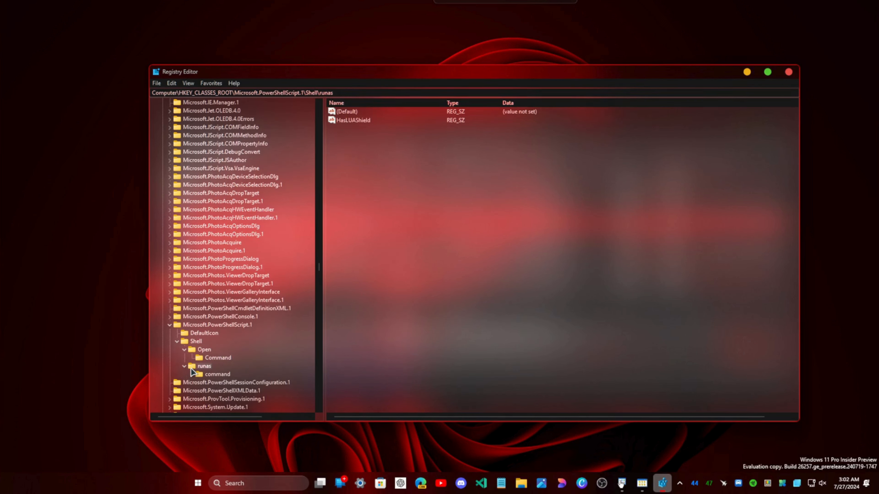
left_click(199, 376)
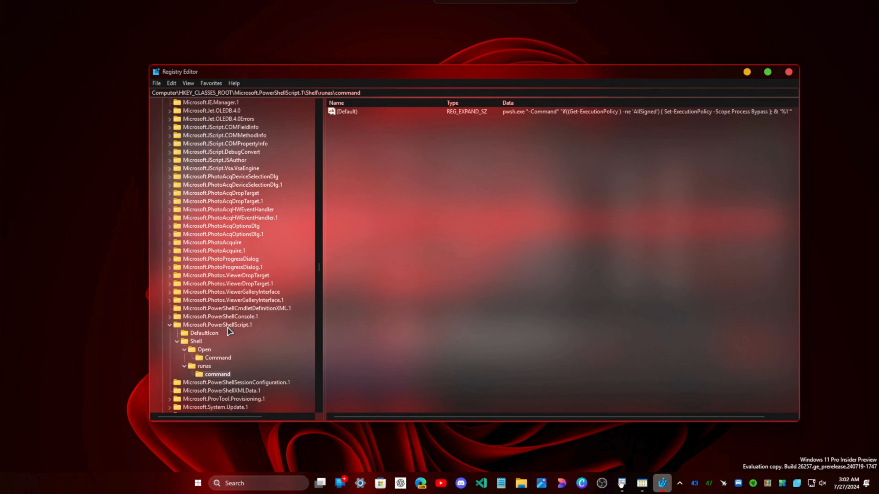
Step: Examine the Microsoft.PowerShellConsole.1 key together with its DefaultIcon and Shell subkeys
left_click(170, 317)
left_click(181, 317)
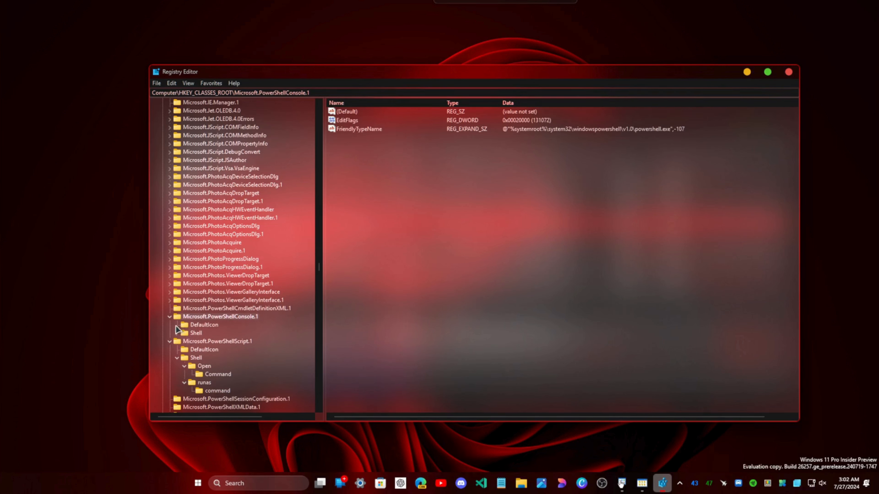
left_click(191, 327)
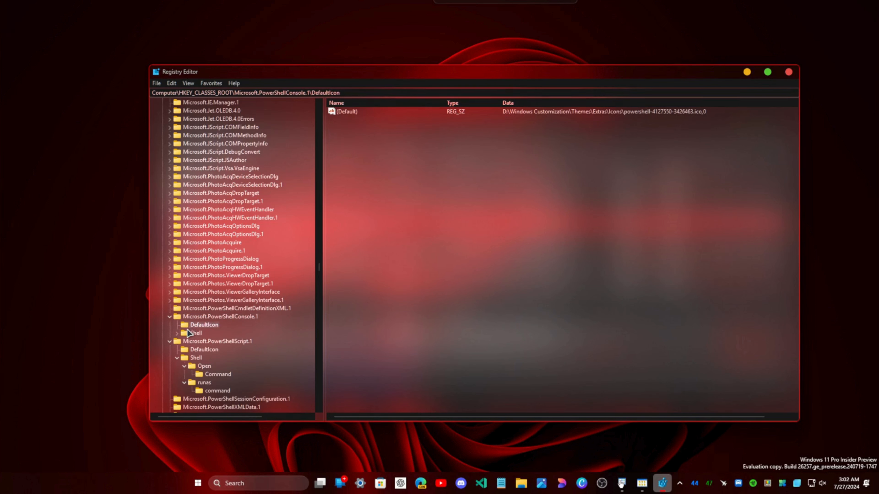
left_click(189, 333)
left_click(177, 334)
Step: Examine the 0 and Open actions under Microsoft.PowerShellConsole.1\Shell, including the Command subkey of each
left_click(185, 342)
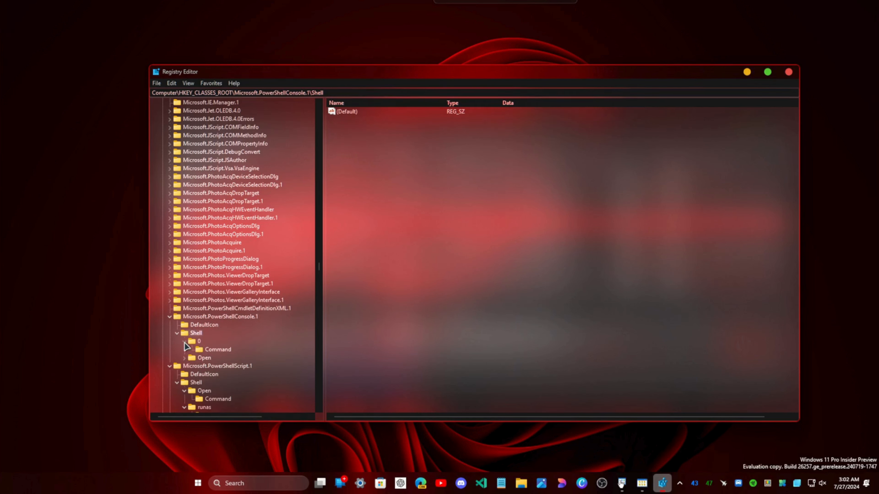
left_click(192, 343)
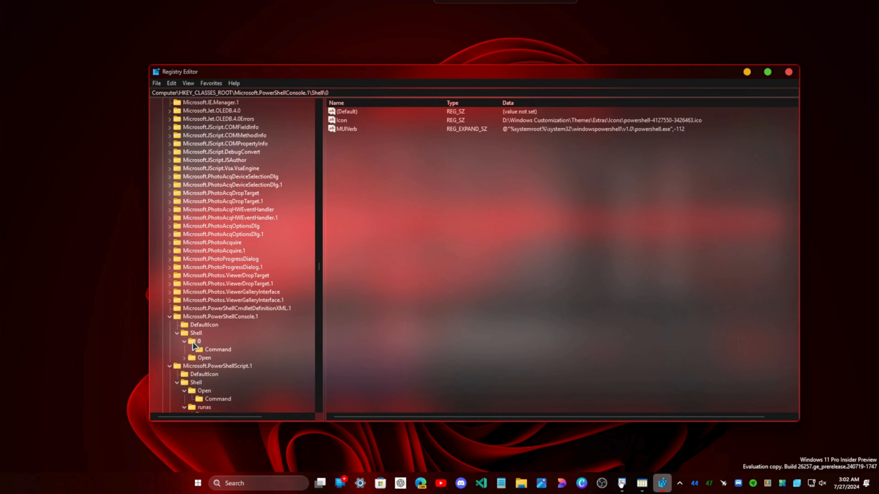
left_click(206, 352)
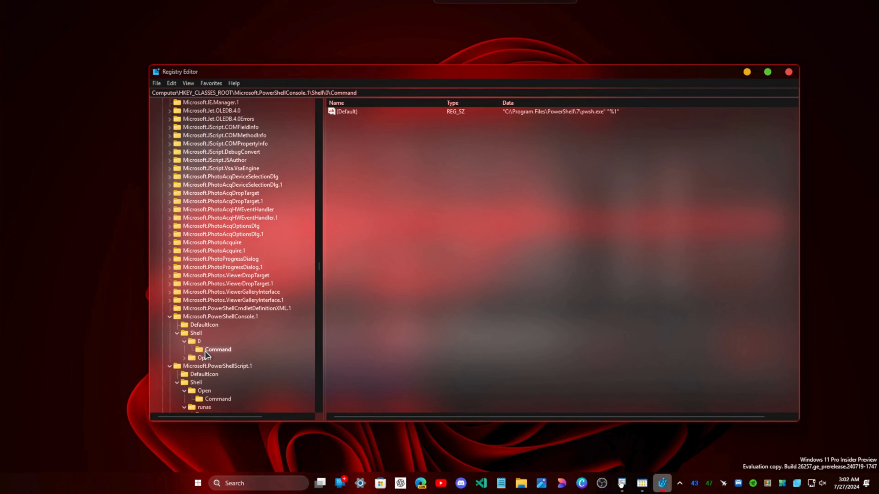
left_click(204, 358)
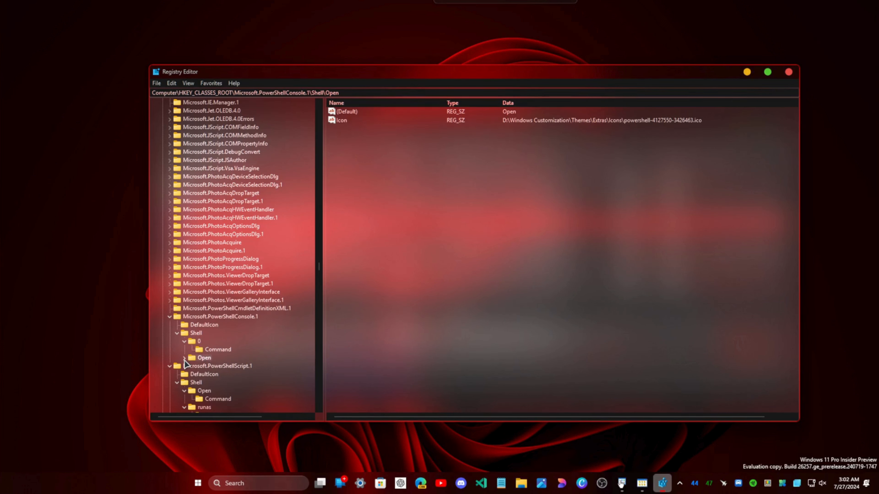
left_click(185, 358)
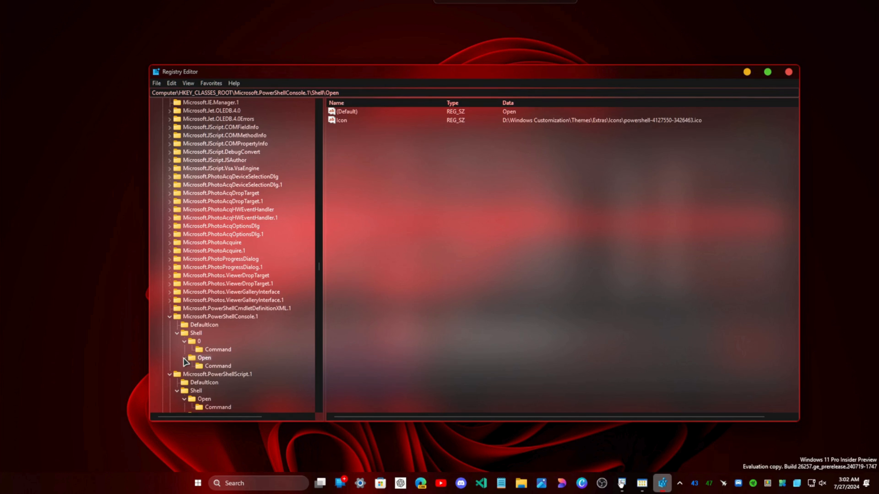
left_click(200, 367)
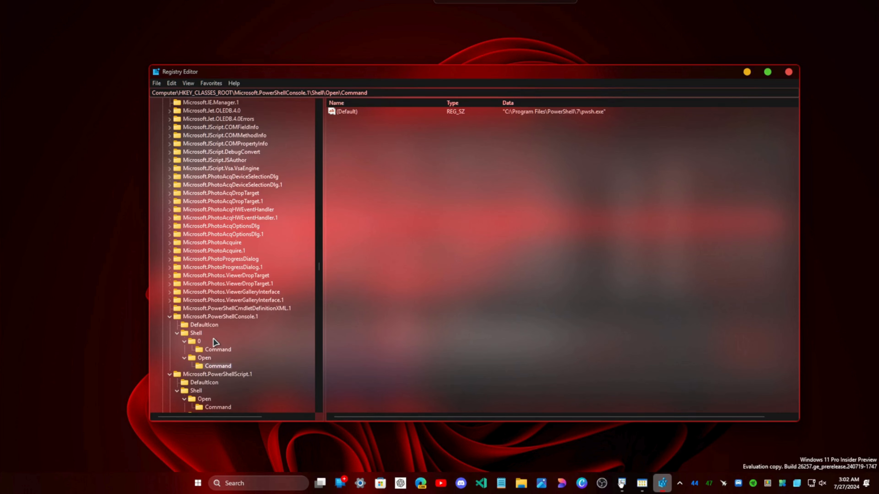
Step: Search the registry's keys, values and data for "powershell"
scroll(215, 343, "down", 2)
left_click_drag(319, 267, 293, 80)
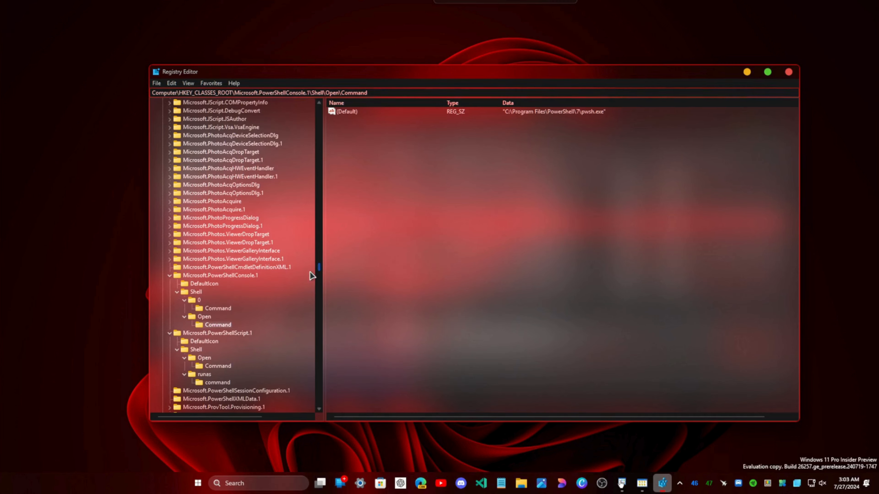
left_click_drag(320, 268, 311, 111)
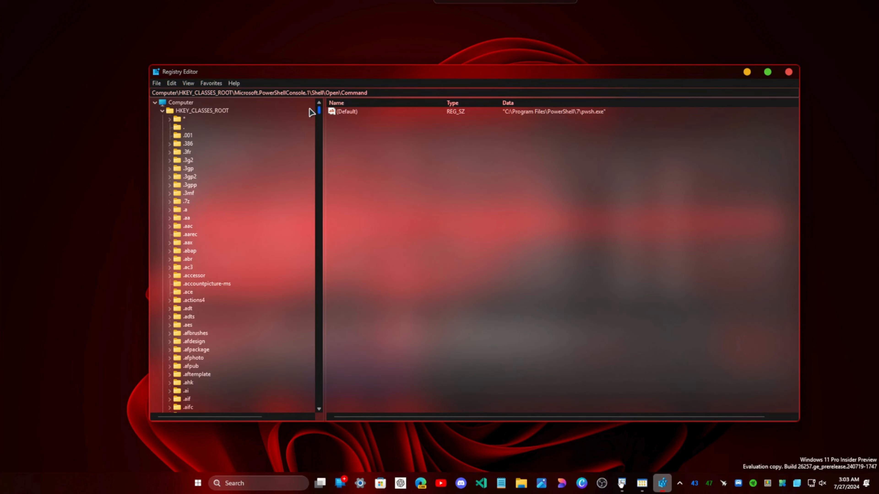
left_click(172, 84)
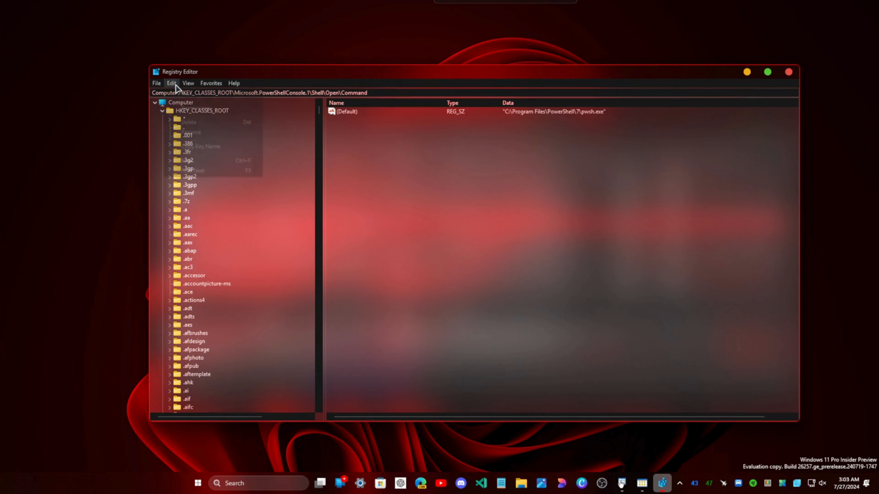
left_click(201, 161)
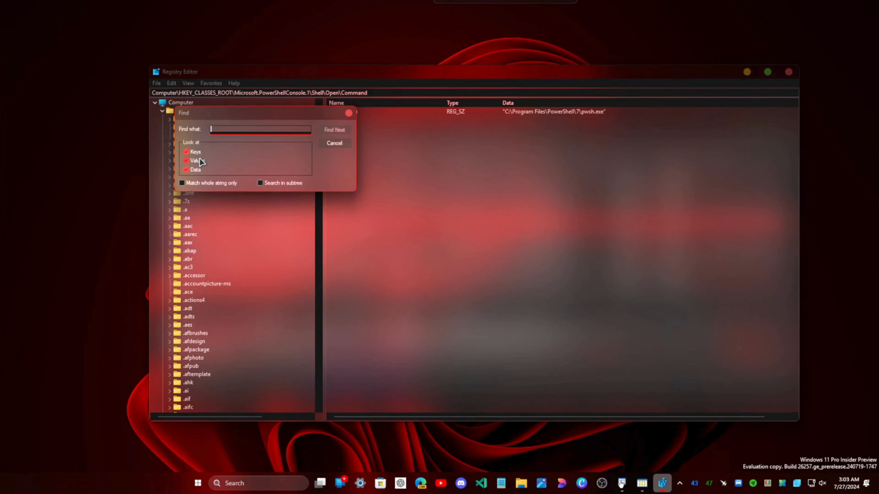
type("po")
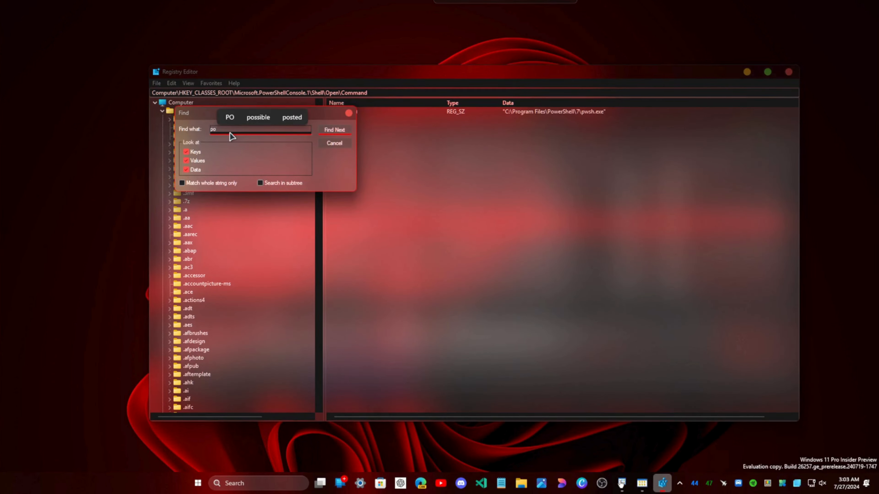
type("wershell")
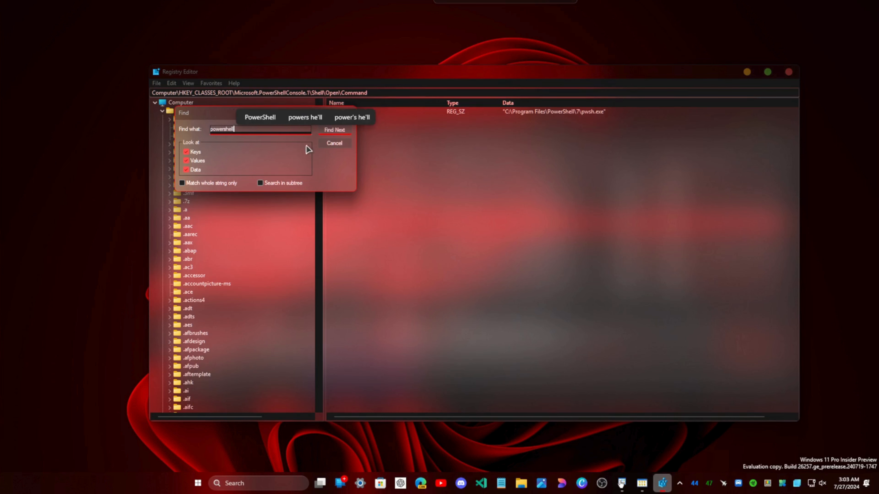
left_click(325, 132)
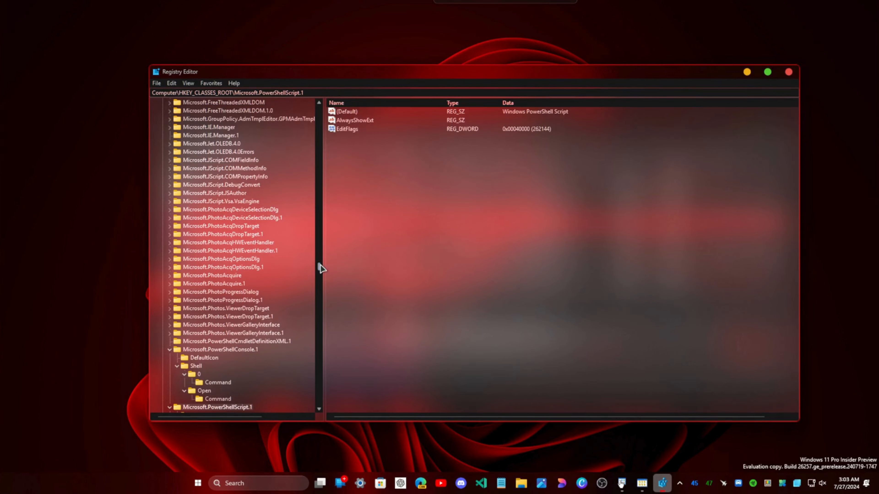
Step: Repeat the powershell search from the .avif key near the start of HKEY_CLASSES_ROOT to reach the .ps1 key
left_click_drag(320, 267, 317, 104)
scroll(190, 310, "down", 11)
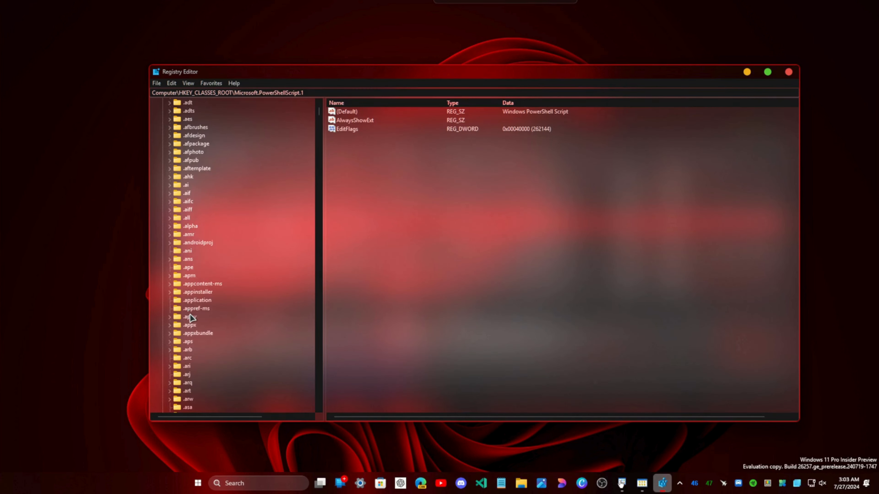
left_click(188, 260)
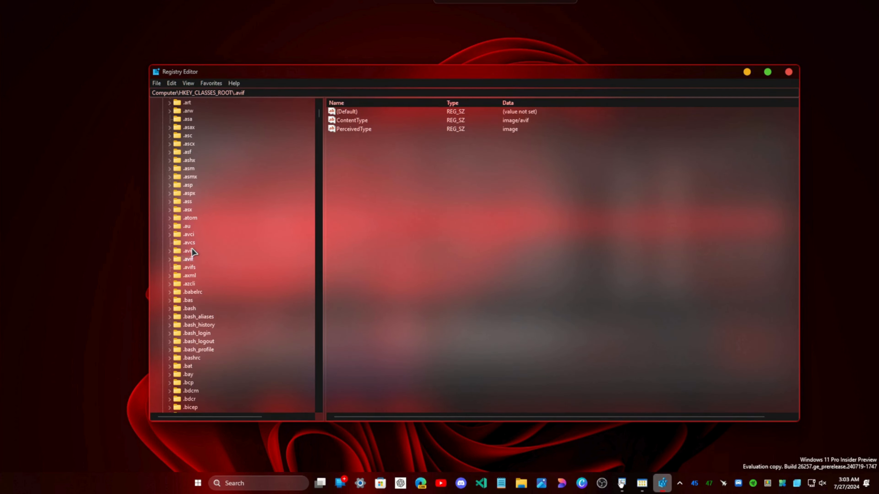
key("F3")
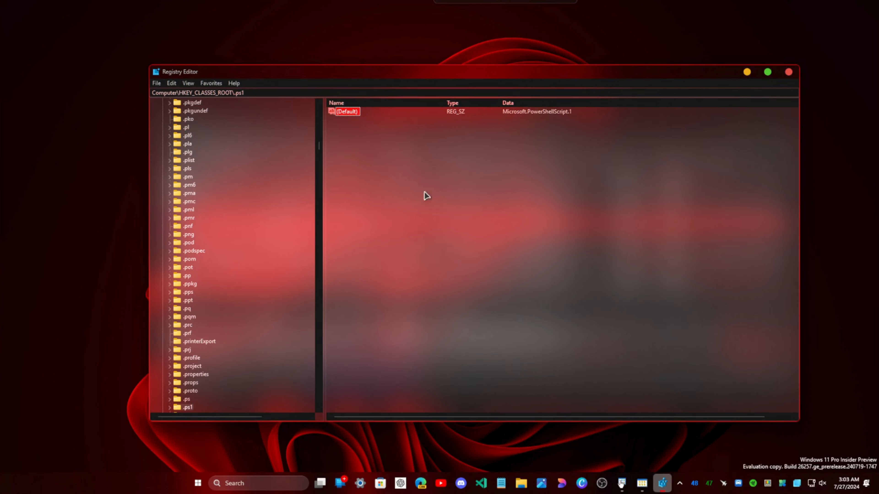
Step: Examine the .ps1 extension key and its DefaultIcon and OpenWithProgids subkeys
double_click(181, 407)
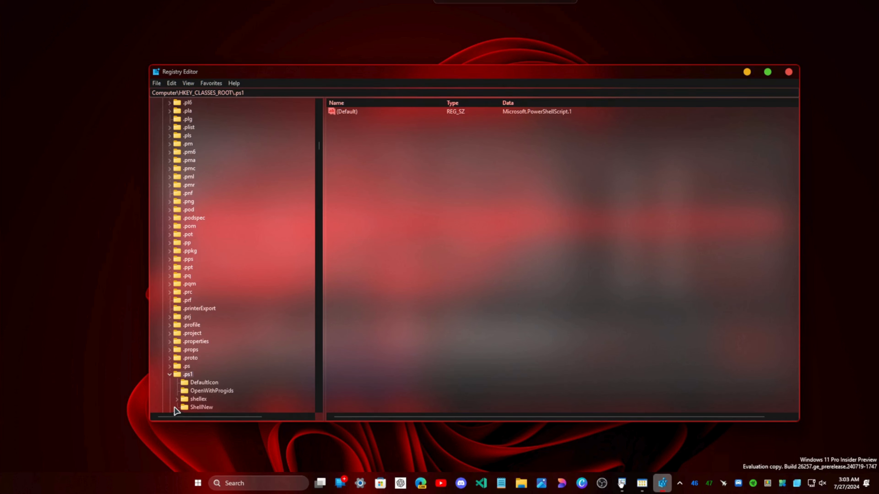
left_click(205, 383)
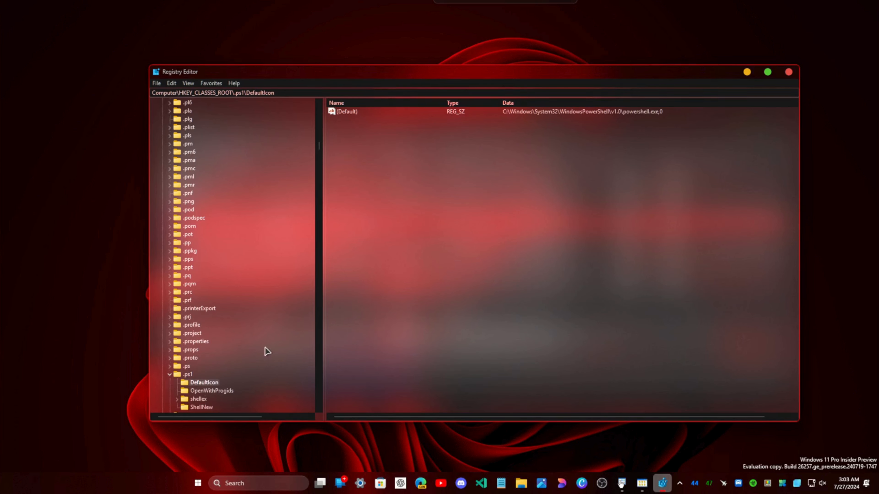
left_click(182, 375)
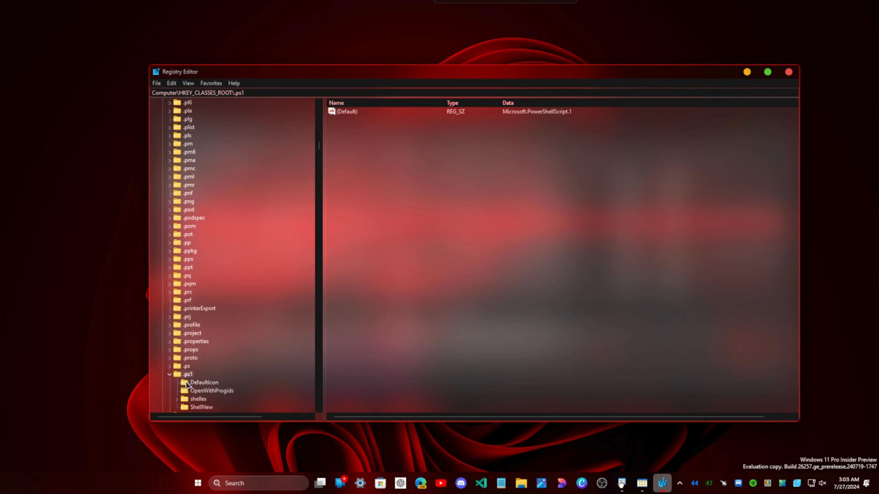
left_click(201, 383)
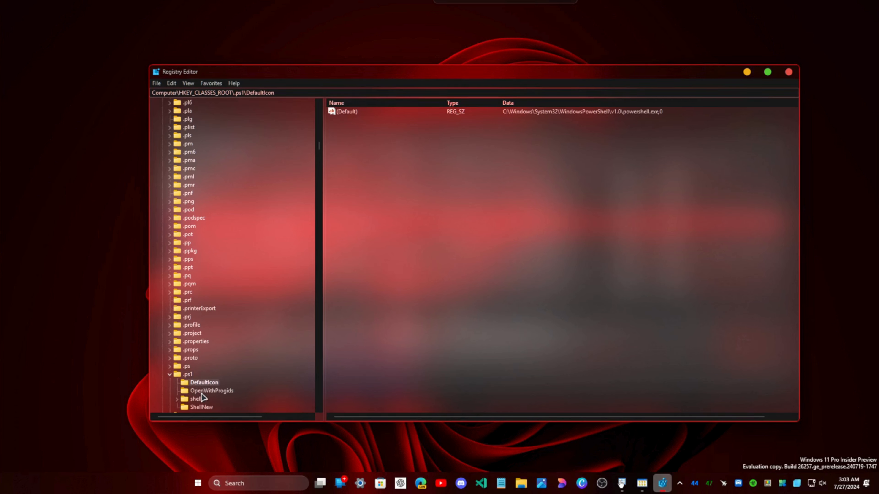
left_click(202, 393)
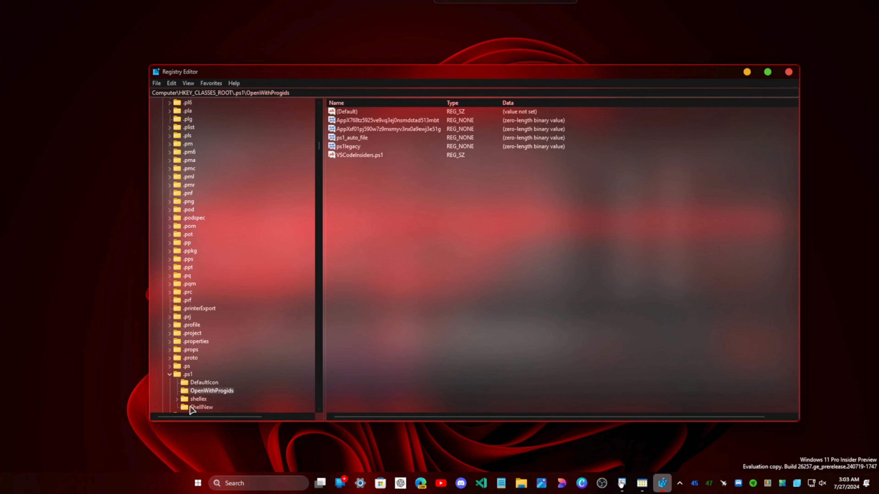
Step: Examine the shellex subkey of .ps1, the handler key inside it, and the ShellNew subkey
left_click(177, 400)
left_click(191, 402)
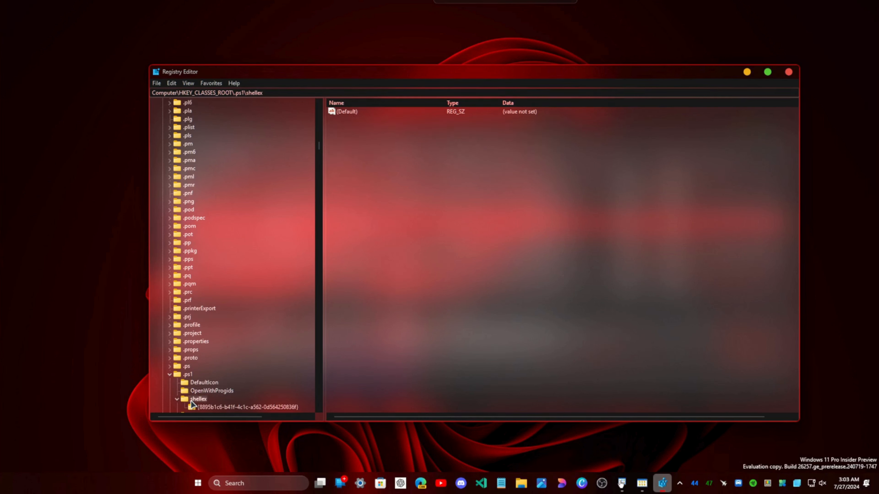
scroll(212, 390, "down", 2)
left_click(213, 367)
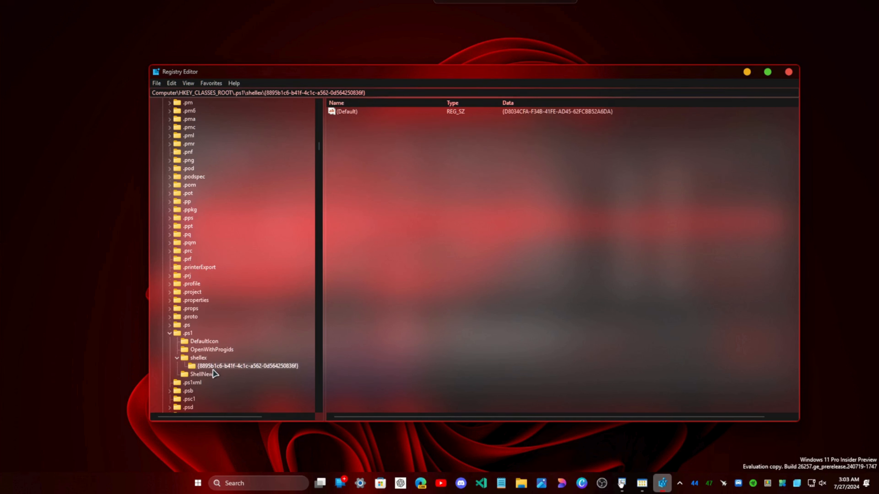
left_click(187, 376)
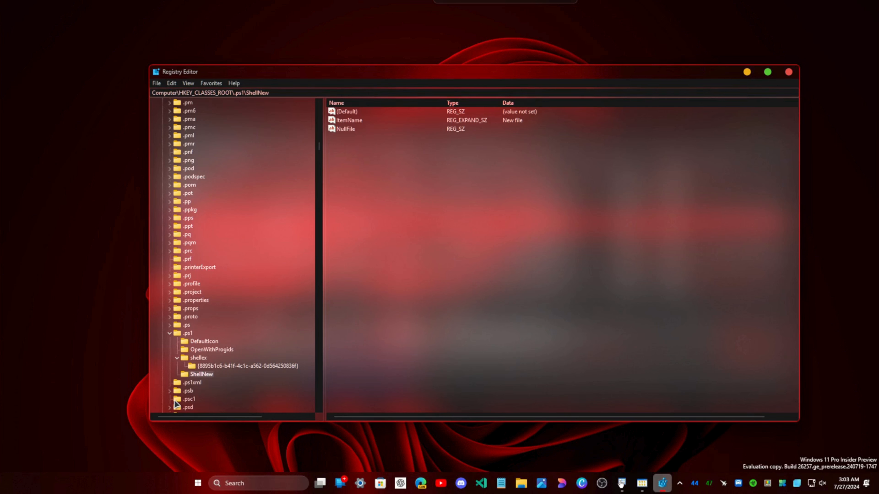
Step: Check the values of the .psc1 key and continue the powershell search as far as the Applications\powershell.exe key
left_click(175, 400)
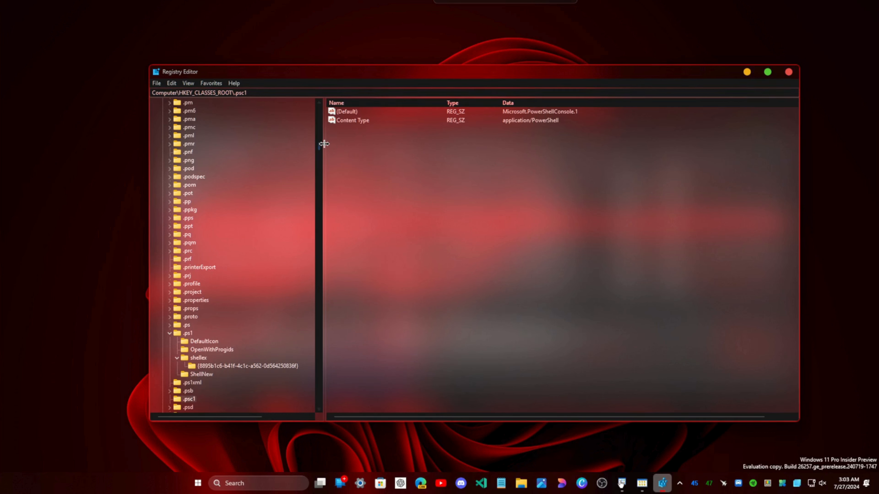
key("Down")
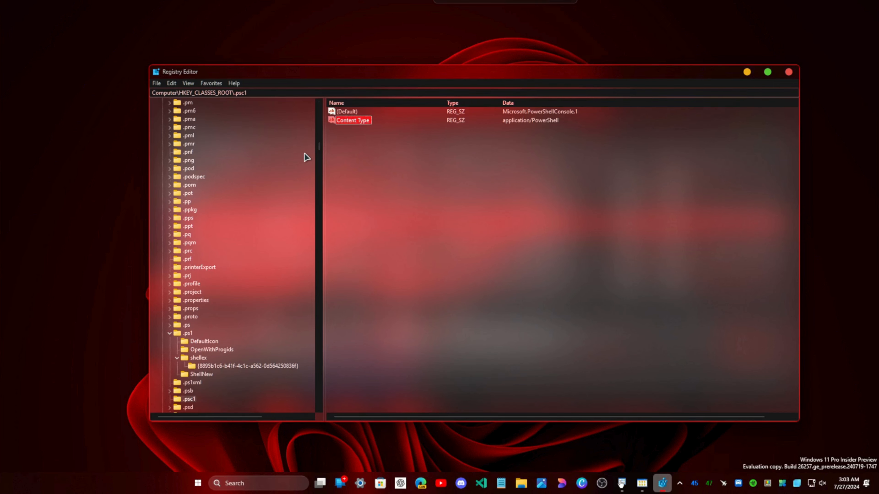
left_click(393, 175)
key("F3")
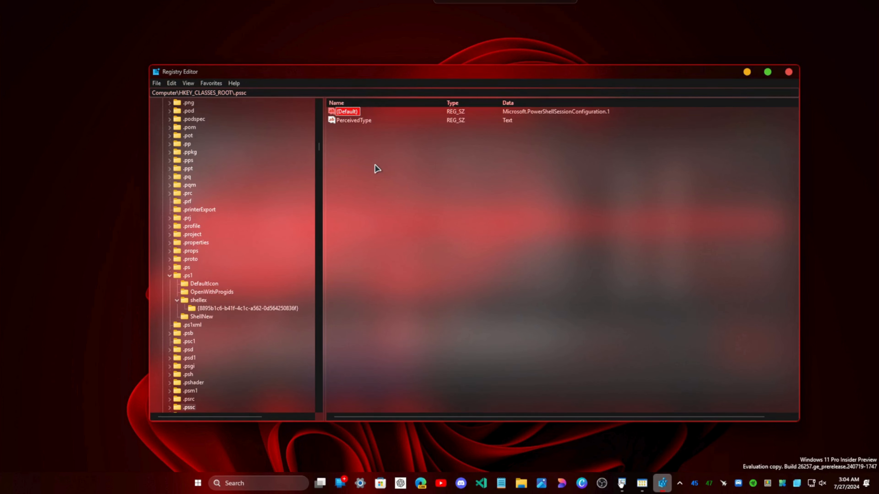
key("F3")
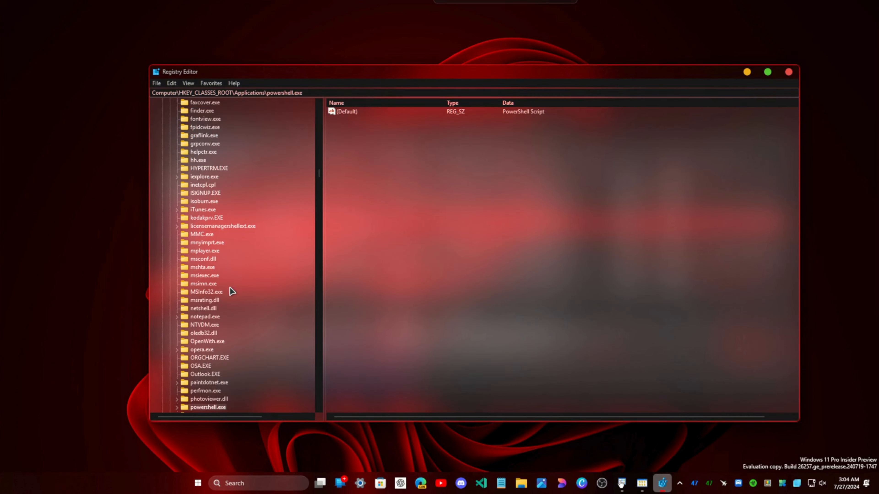
Step: Examine the shell, open, command, ShellEx and IconHandler subkeys of Applications\powershell.exe
scroll(231, 292, "down", 3)
left_click(177, 325)
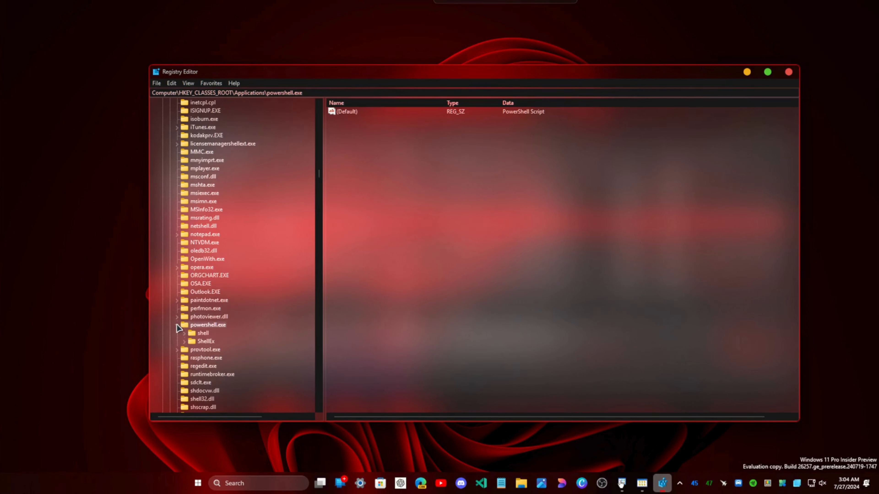
left_click(198, 334)
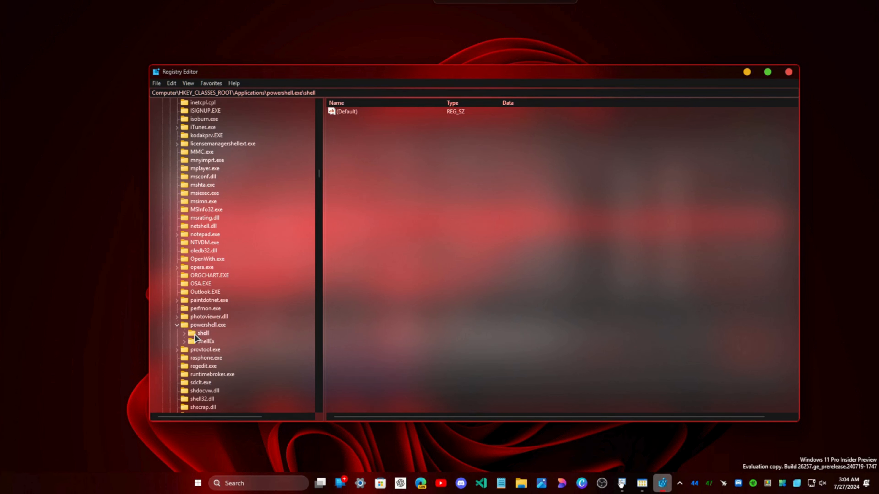
left_click(184, 333)
left_click(198, 341)
left_click(191, 342)
left_click(207, 351)
left_click(184, 358)
left_click(200, 366)
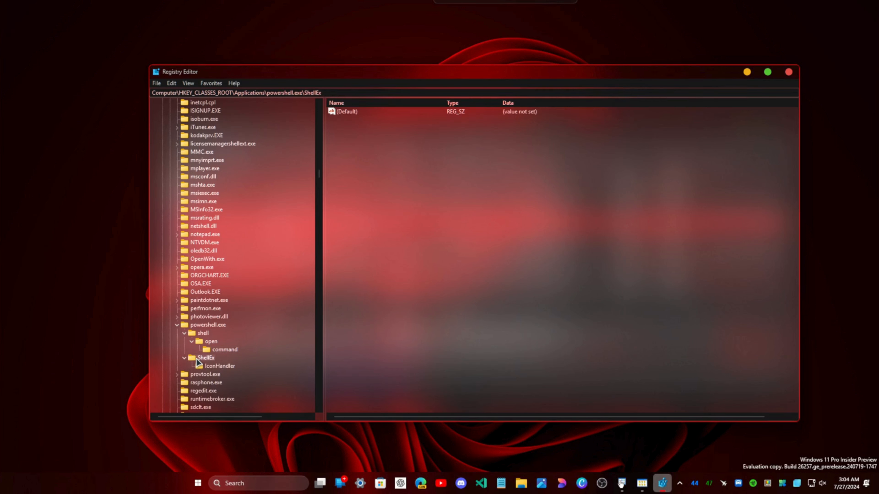